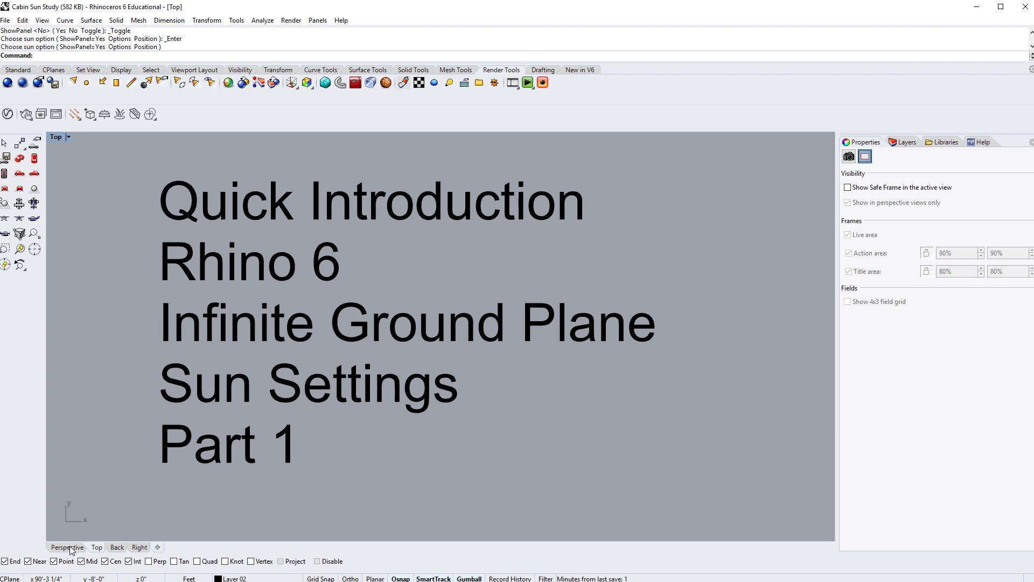
Step: Maximize the Perspective viewport and orbit to a raised three-quarter view looking down on the porch roof
{"action": "double_click", "coordinate": [56, 138]}
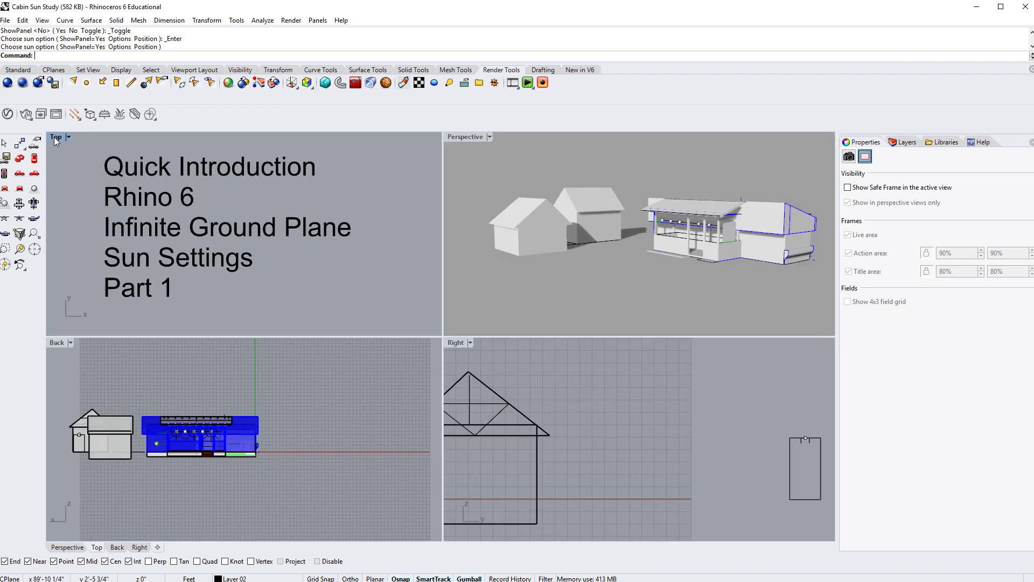
{"action": "double_click", "coordinate": [470, 137]}
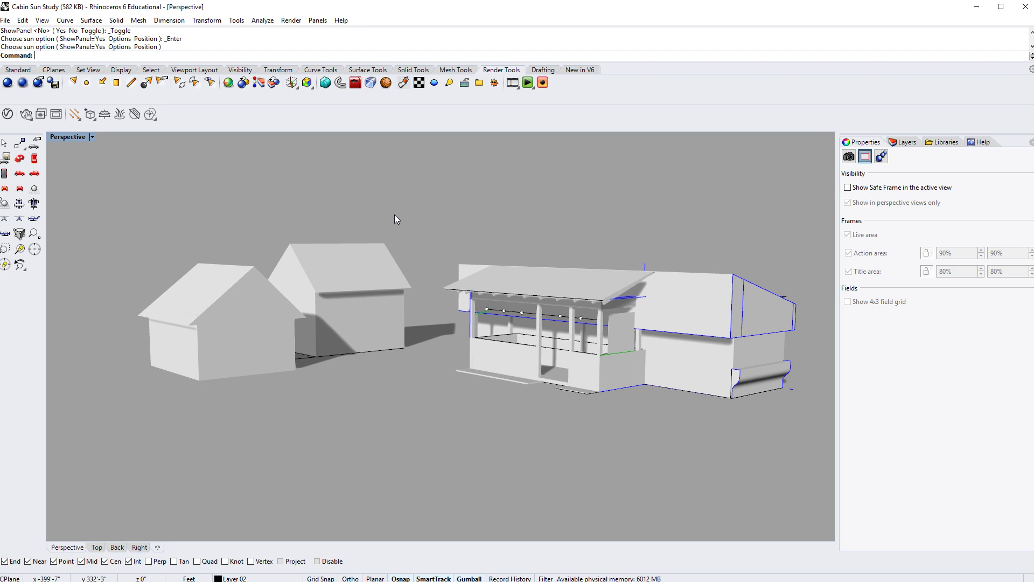
{"action": "right_click_drag", "start_coordinate": [401, 235], "coordinate": [378, 235]}
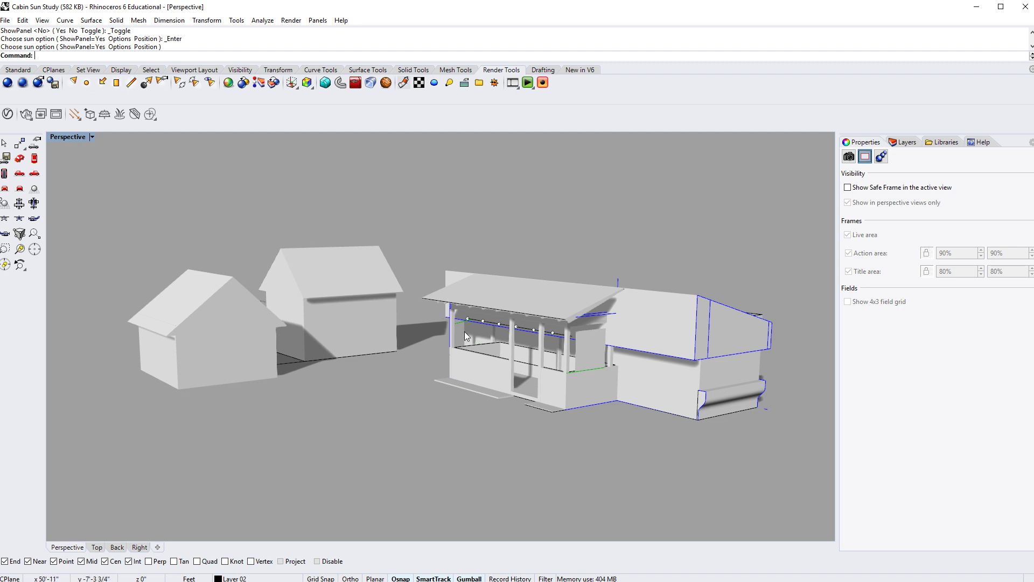
{"action": "key", "text": "Down"}
{"action": "key", "text": "Down"}
{"action": "key", "text": "Down"}
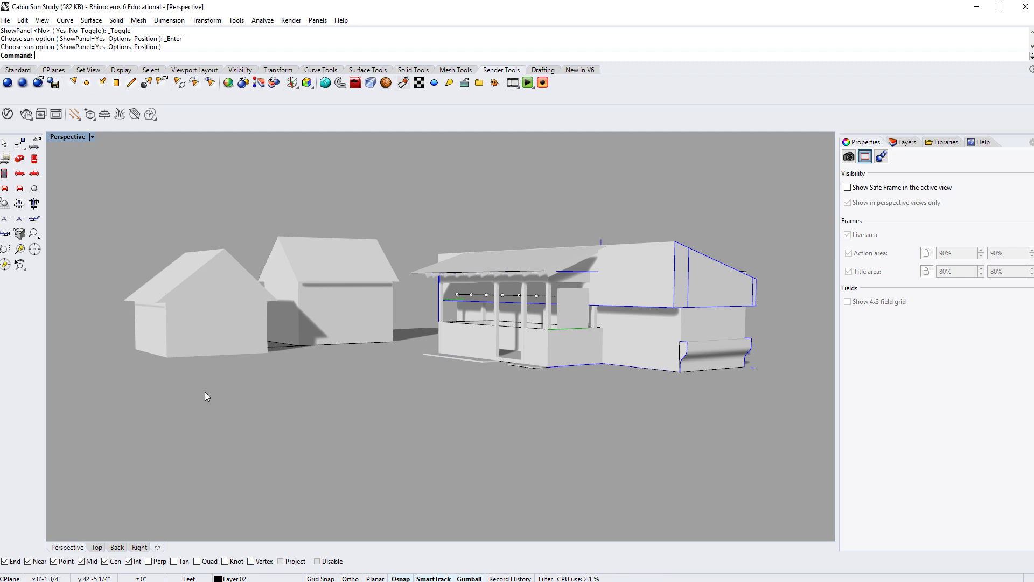
{"action": "mouse_move", "coordinate": [199, 389]}
{"action": "right_mouse_down"}
{"action": "mouse_move", "coordinate": [326, 400]}
{"action": "mouse_move", "coordinate": [555, 389]}
{"action": "mouse_move", "coordinate": [418, 400]}
{"action": "mouse_move", "coordinate": [64, 389]}
{"action": "mouse_move", "coordinate": [269, 396]}
{"action": "mouse_move", "coordinate": [202, 394]}
{"action": "right_mouse_up"}
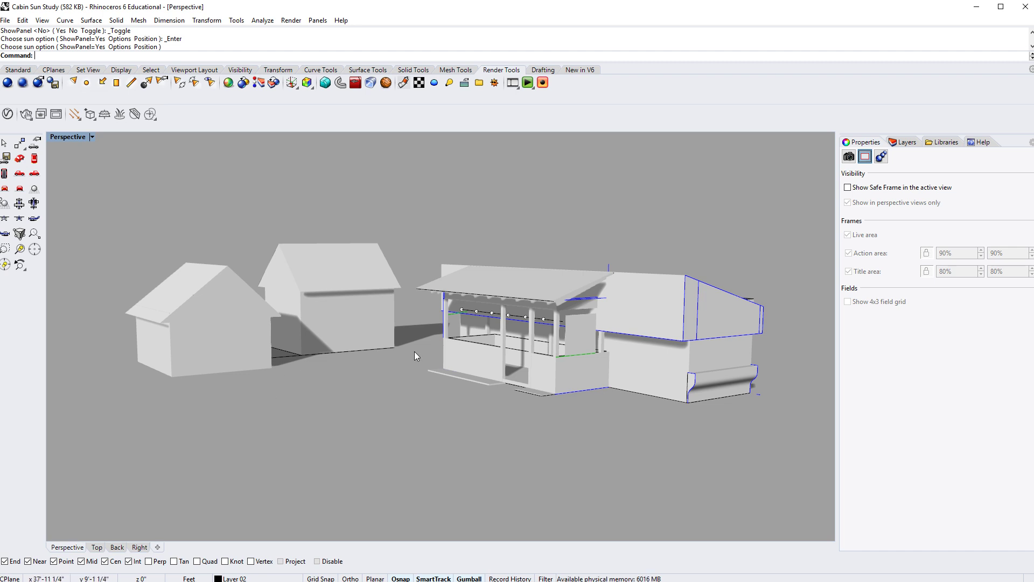
{"action": "right_click_drag", "start_coordinate": [371, 370], "coordinate": [400, 365]}
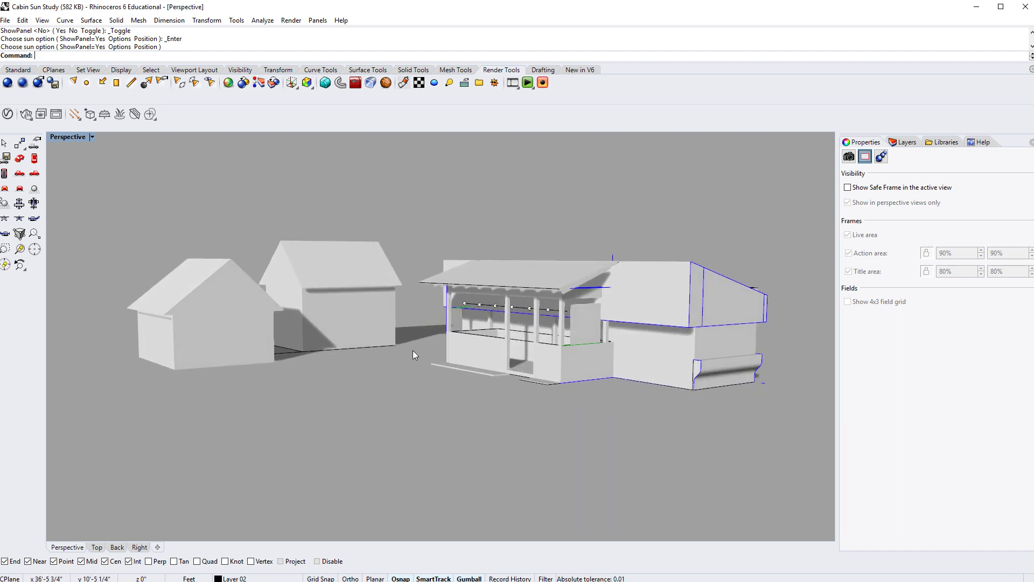
{"action": "right_click_drag", "start_coordinate": [413, 350], "coordinate": [391, 397]}
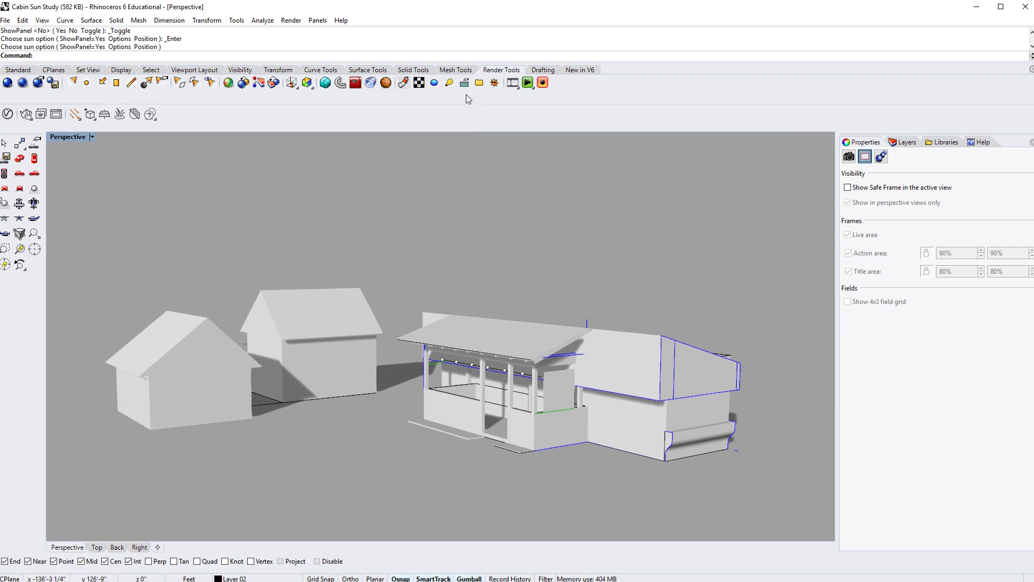
{"action": "left_click", "coordinate": [29, 71]}
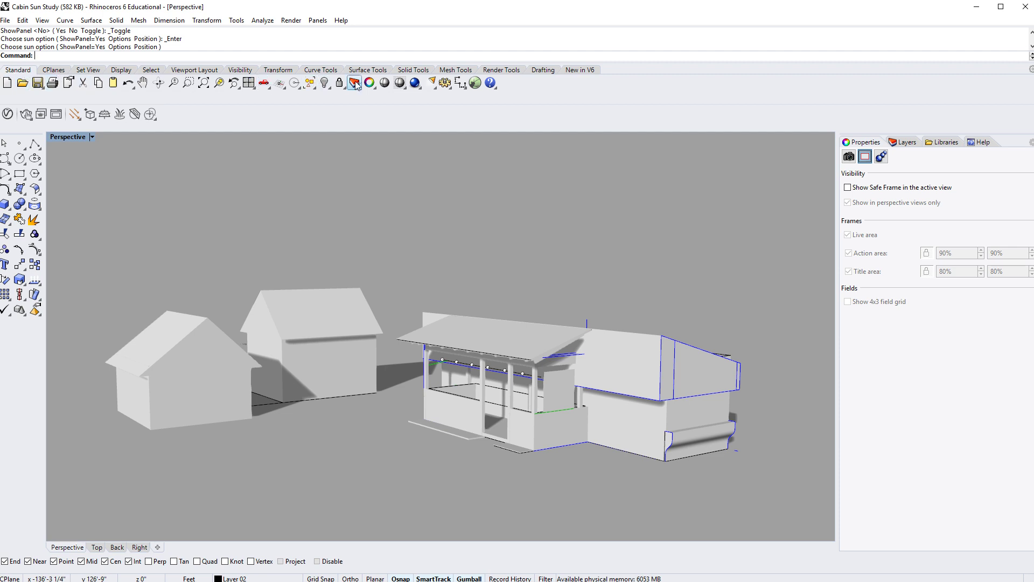
{"action": "left_click", "coordinate": [502, 70]}
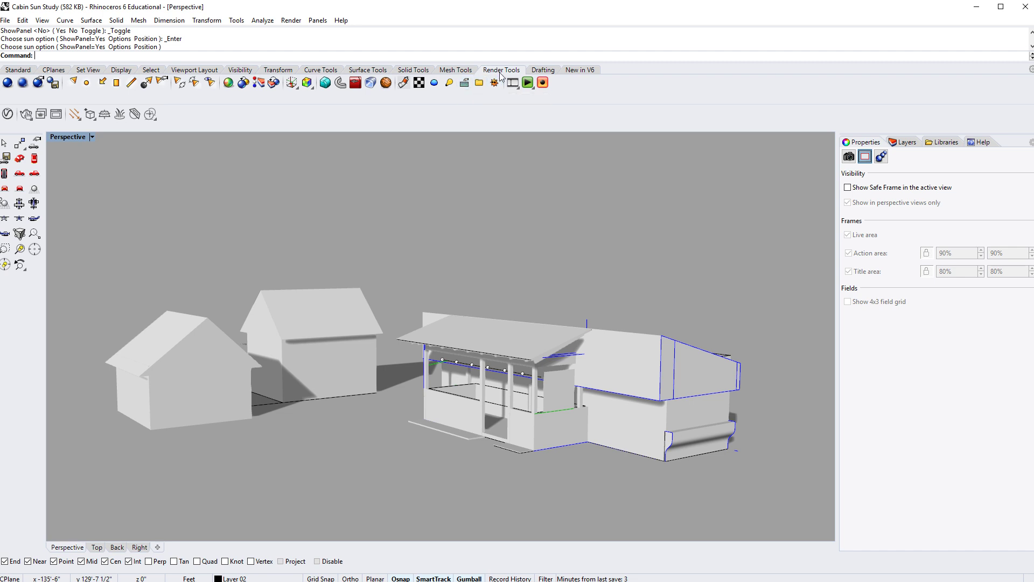
Step: Open the Ground Plane settings and switch the ground plane off to compare the view
{"action": "left_click", "coordinate": [464, 85]}
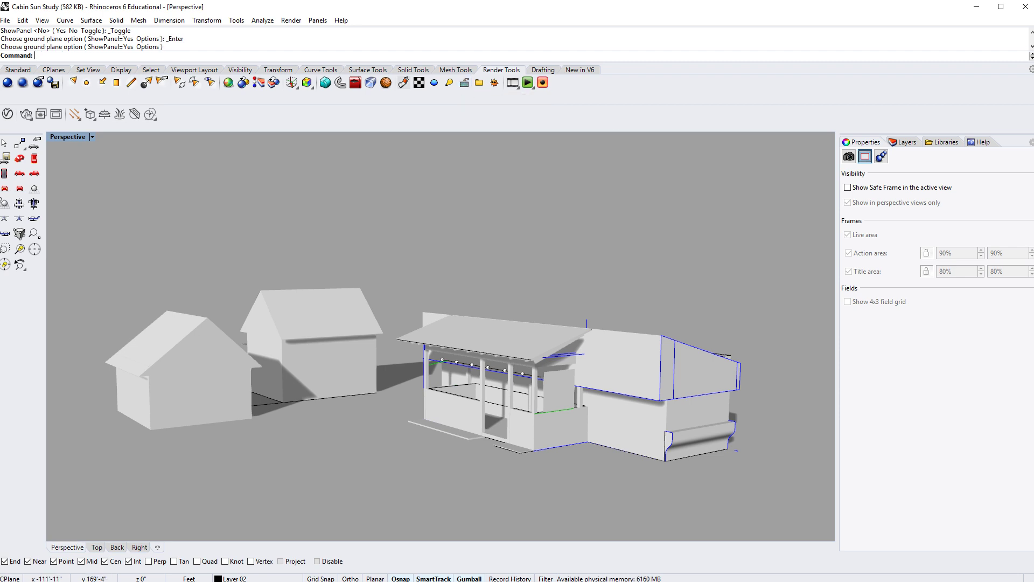
{"action": "left_click_drag", "start_coordinate": [674, 137], "coordinate": [645, 157]}
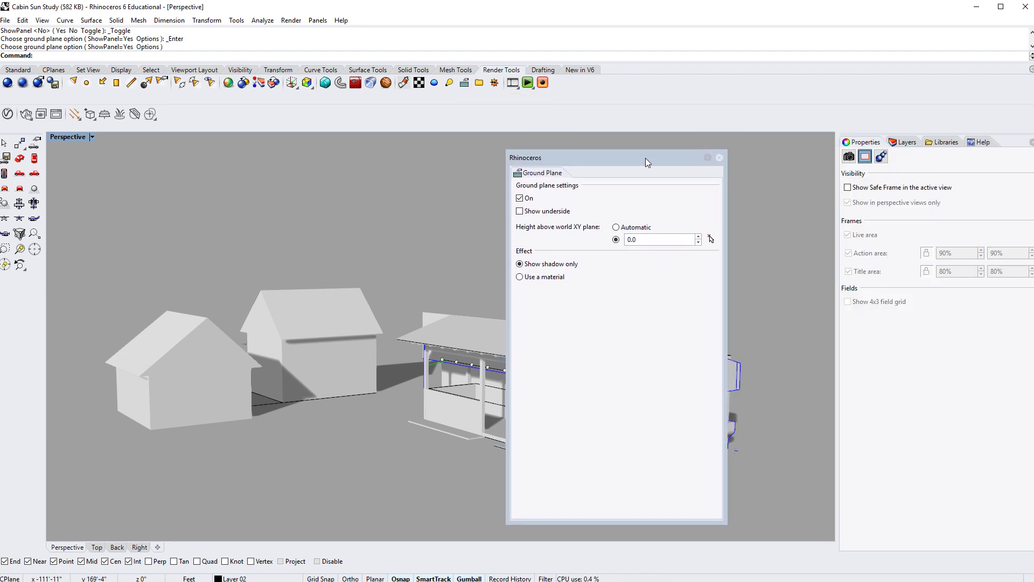
{"action": "left_click", "coordinate": [521, 198]}
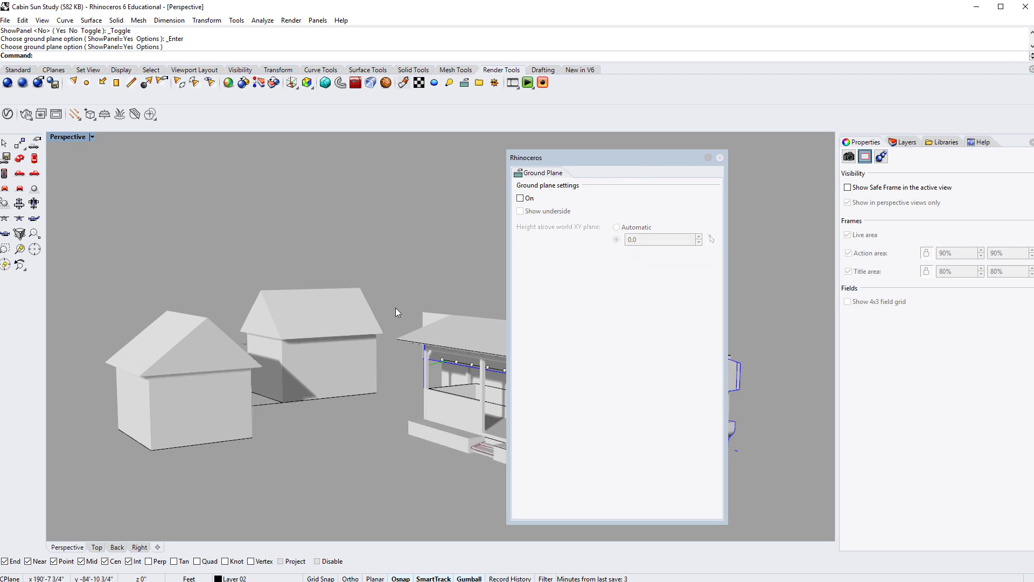
{"action": "right_click_drag", "start_coordinate": [395, 308], "coordinate": [374, 354]}
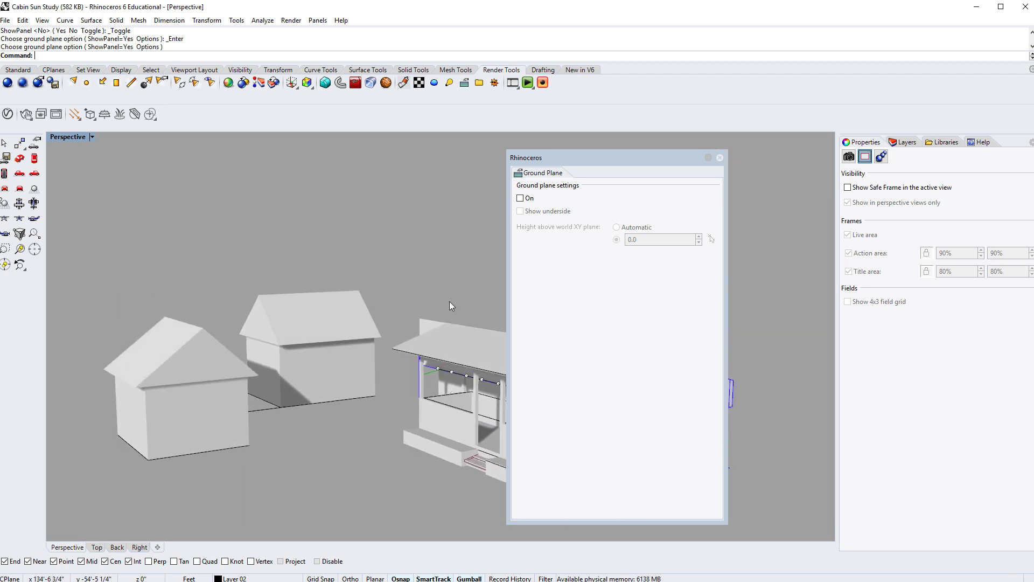
Step: Turn the ground plane back on at height 0.0 and check the shadows beneath the cabins
{"action": "left_click", "coordinate": [520, 199]}
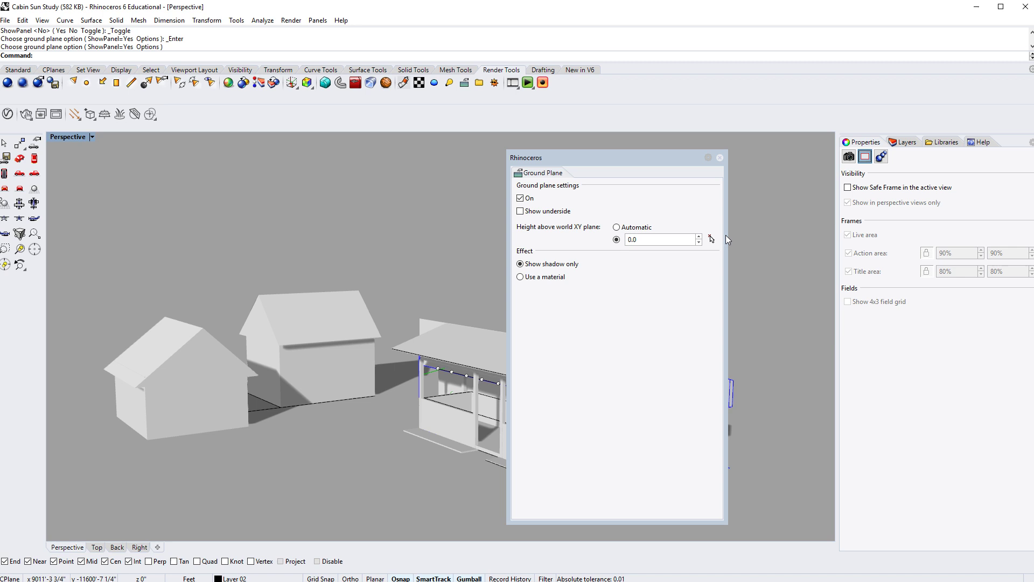
{"action": "left_click_drag", "start_coordinate": [629, 164], "coordinate": [669, 156]}
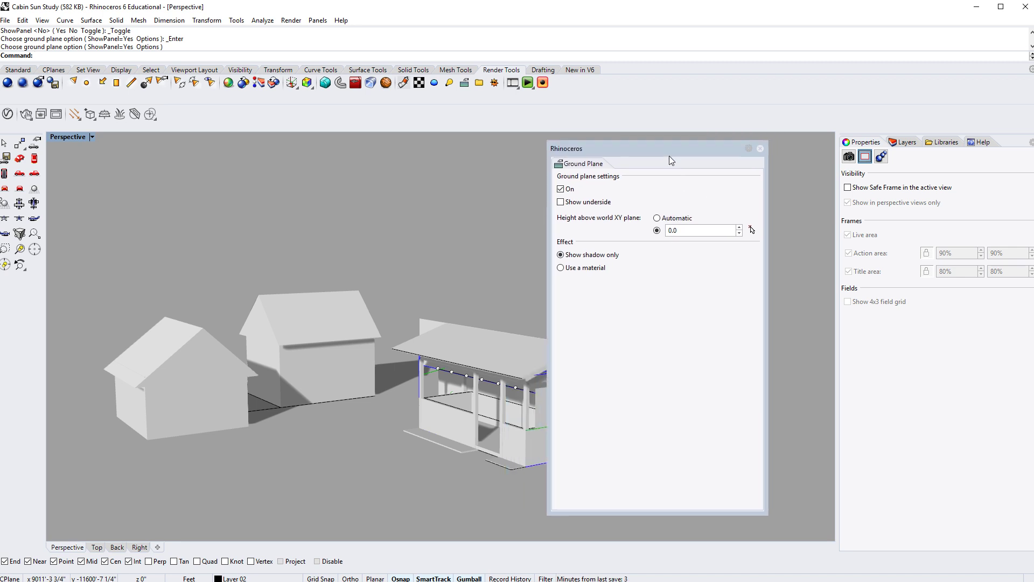
{"action": "mouse_move", "coordinate": [344, 399]}
{"action": "right_mouse_down"}
{"action": "mouse_move", "coordinate": [335, 396]}
{"action": "mouse_move", "coordinate": [354, 394]}
{"action": "right_mouse_up"}
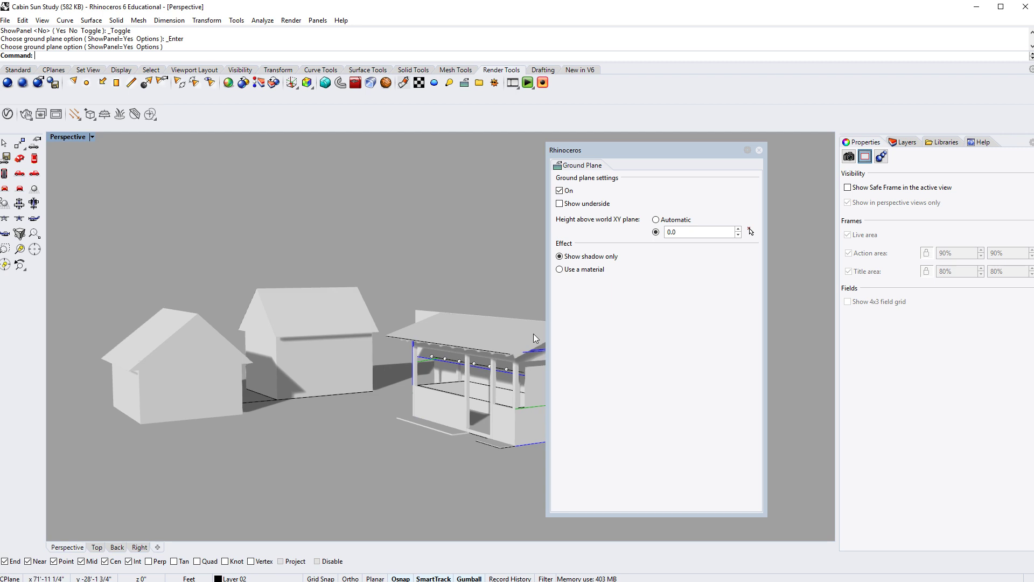
{"action": "left_click_drag", "start_coordinate": [695, 153], "coordinate": [770, 149]}
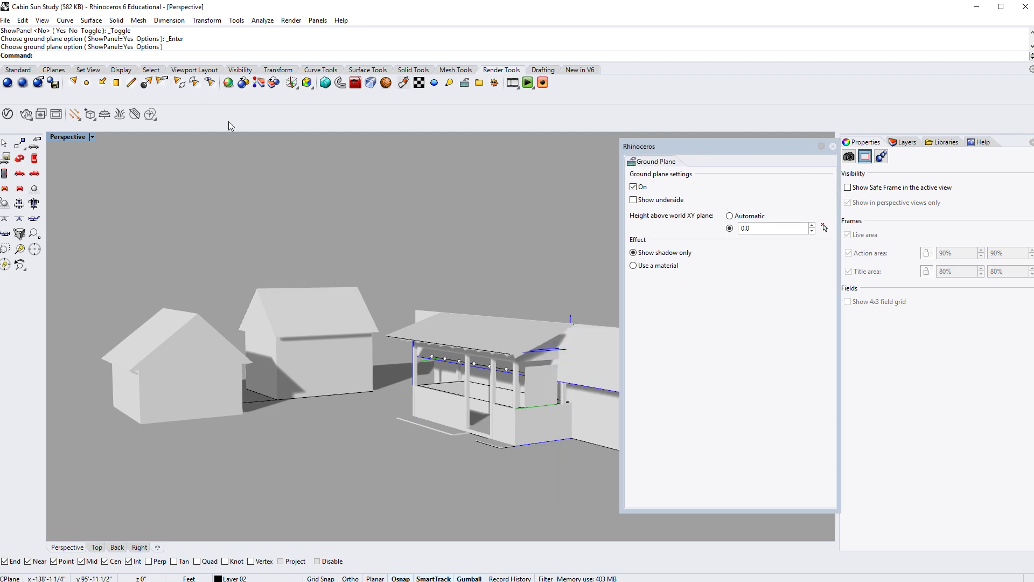
Step: Run a quick render of the Perspective view to preview the cabin shadows, then close it
{"action": "left_click", "coordinate": [8, 83]}
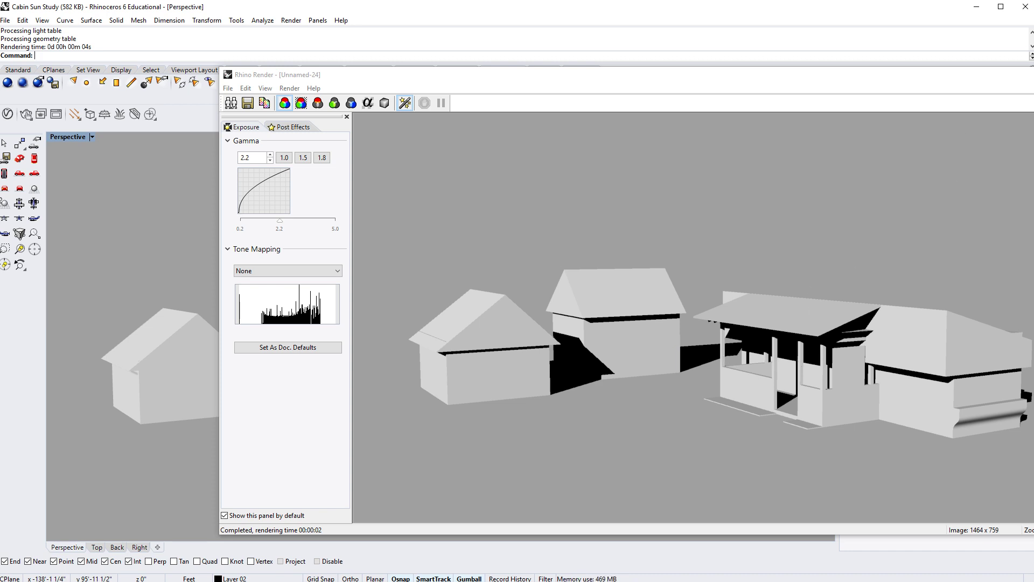
{"action": "key", "text": "alt+F4"}
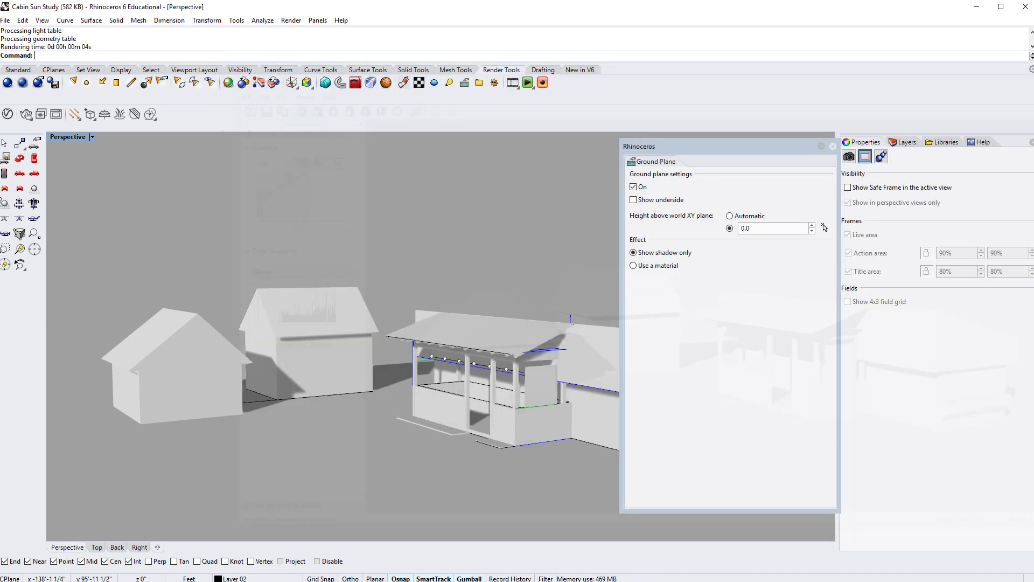
Step: Switch the ground plane effect to 'Use a material' and assign the Default material
{"action": "left_click", "coordinate": [634, 266]}
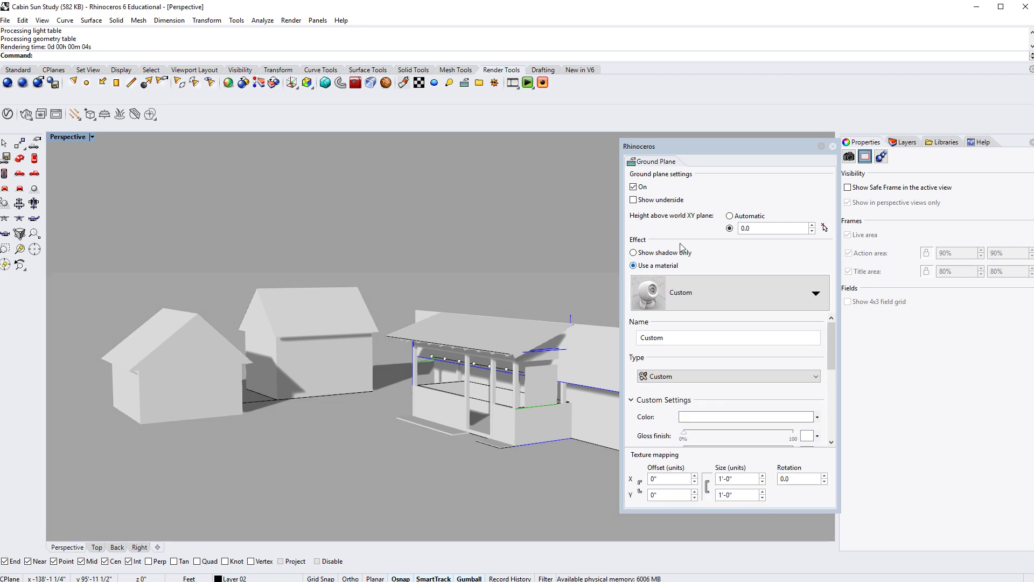
{"action": "left_click_drag", "start_coordinate": [744, 150], "coordinate": [698, 78]}
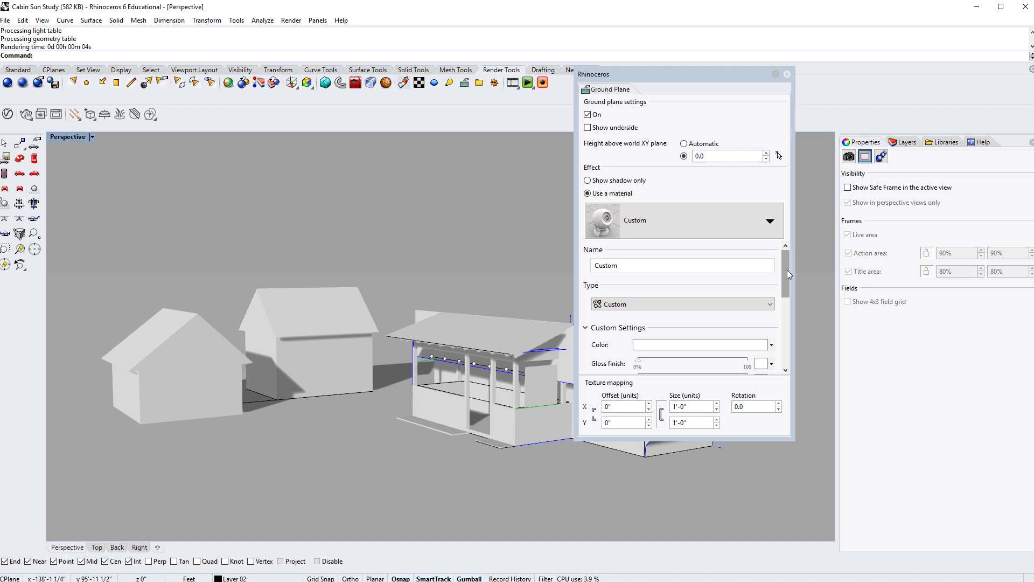
{"action": "left_click_drag", "start_coordinate": [787, 269], "coordinate": [767, 259]}
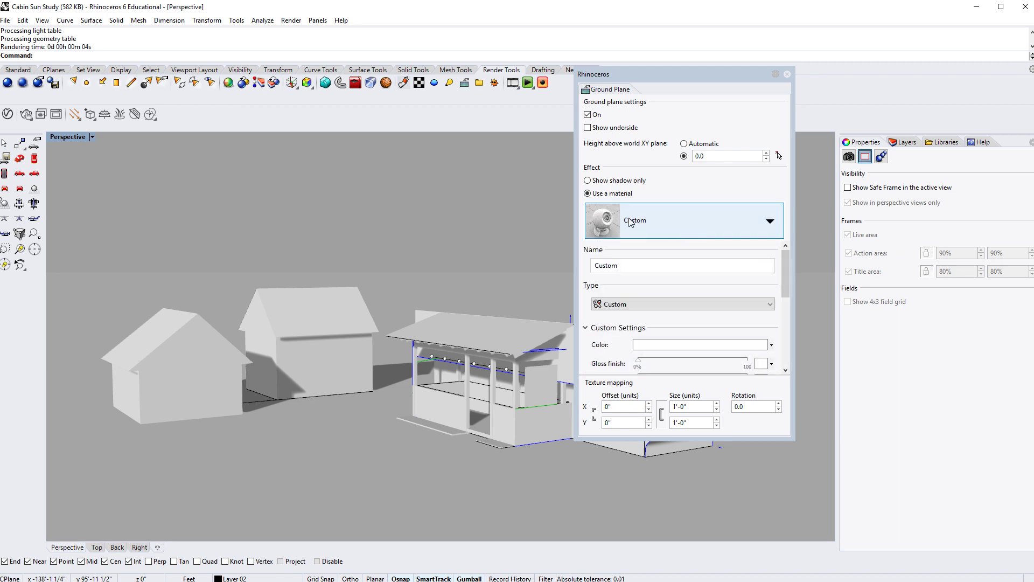
{"action": "left_click", "coordinate": [771, 221]}
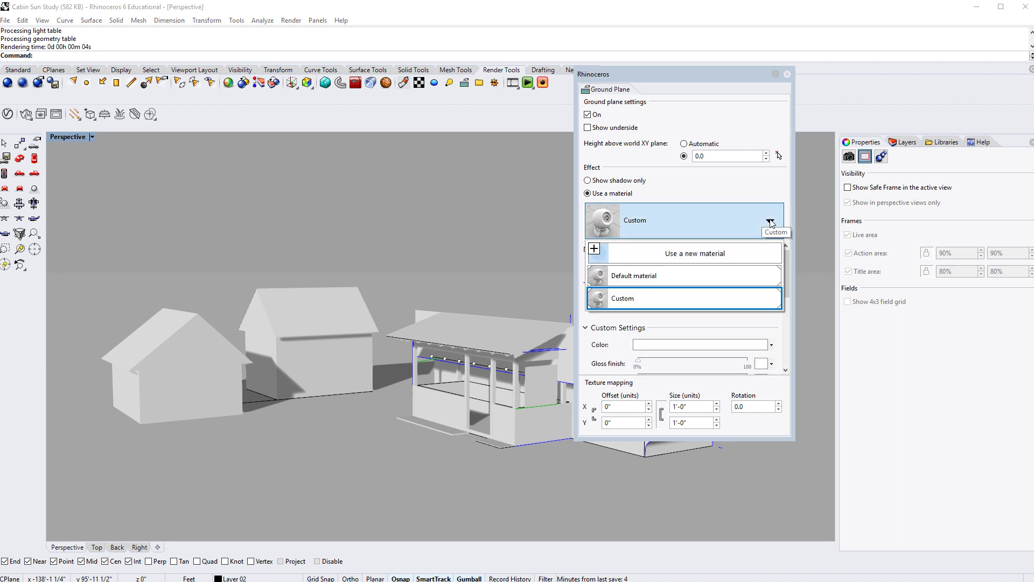
{"action": "left_click", "coordinate": [649, 280]}
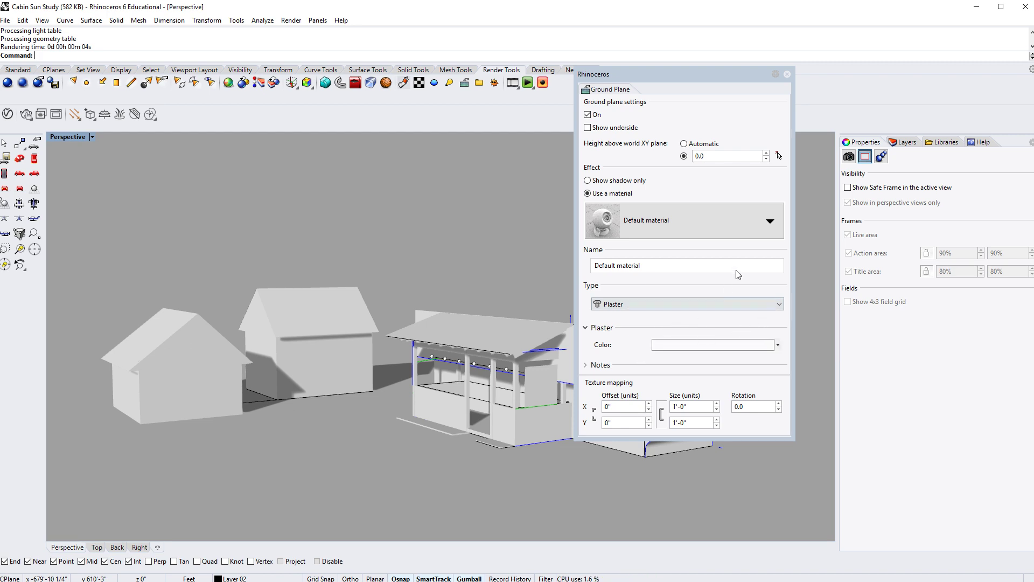
Step: Replace it with a new Custom material, Custom (1)
{"action": "left_click", "coordinate": [770, 222]}
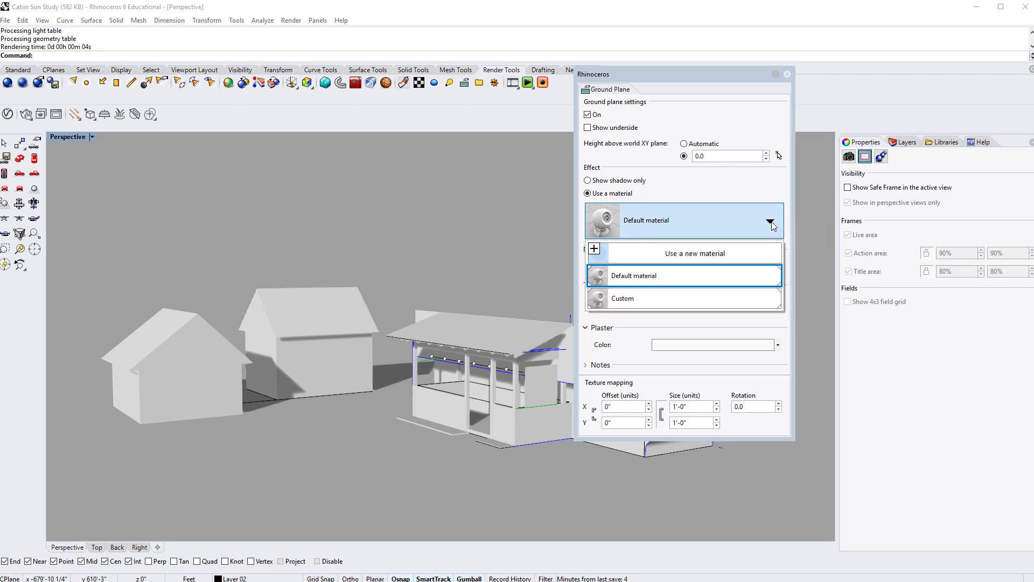
{"action": "left_click", "coordinate": [598, 253]}
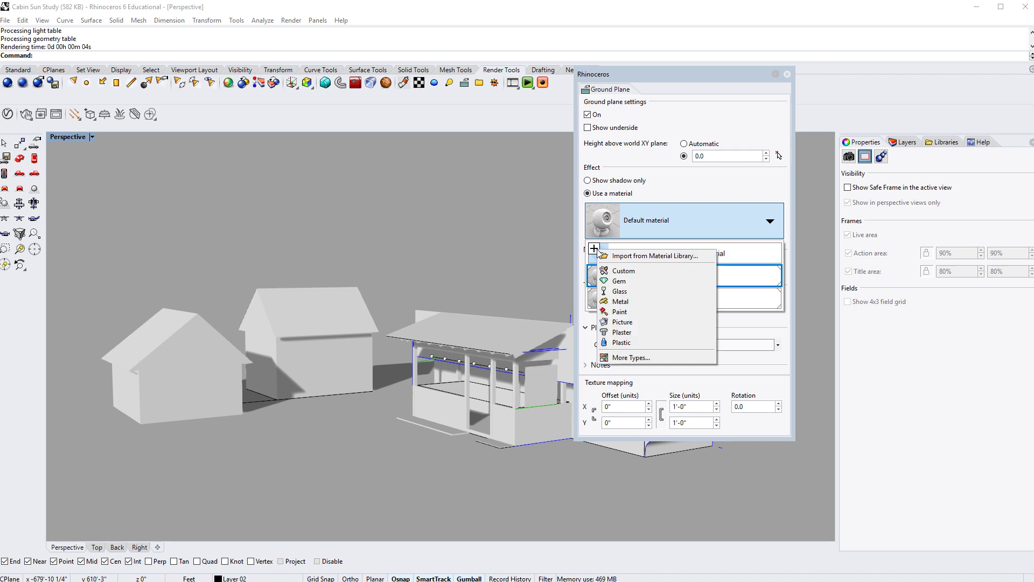
{"action": "left_click", "coordinate": [619, 271]}
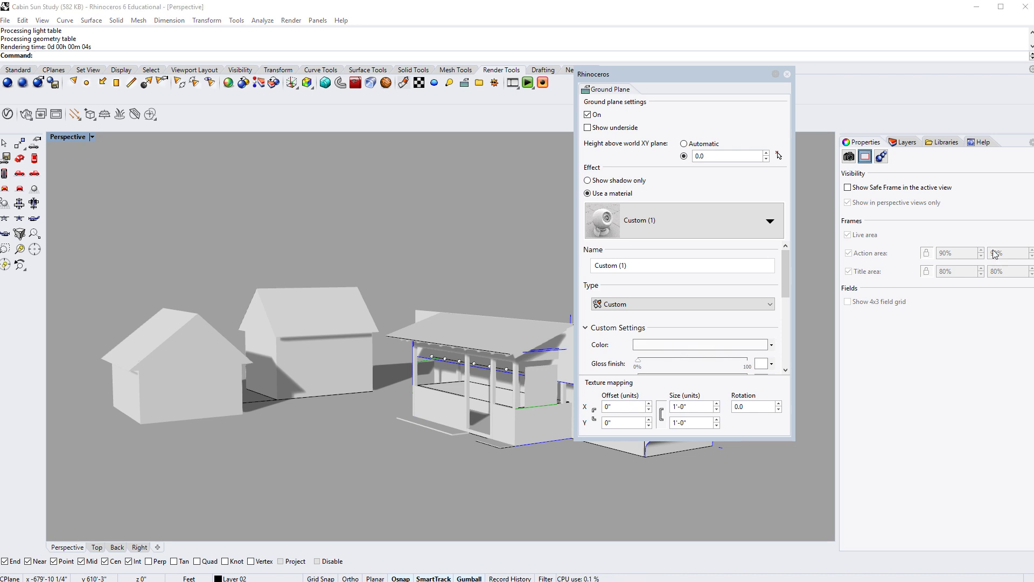
Step: Pick hue 125 and a low-saturation green (RGB 150, 174, 152) for the Custom (1) material
{"action": "left_click", "coordinate": [700, 344]}
{"action": "left_click_drag", "start_coordinate": [503, 196], "coordinate": [409, 194]}
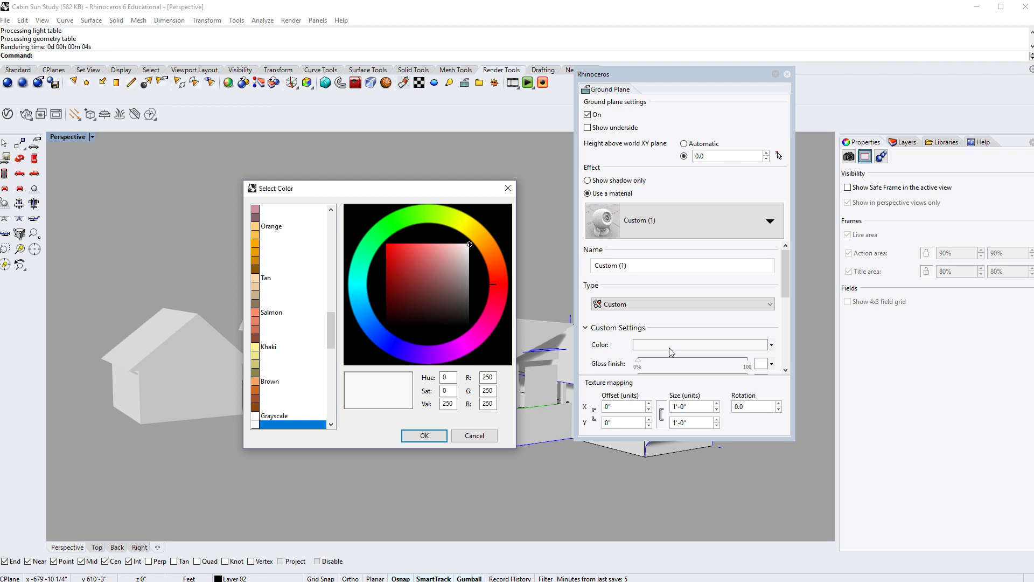
{"action": "left_click", "coordinate": [385, 233]}
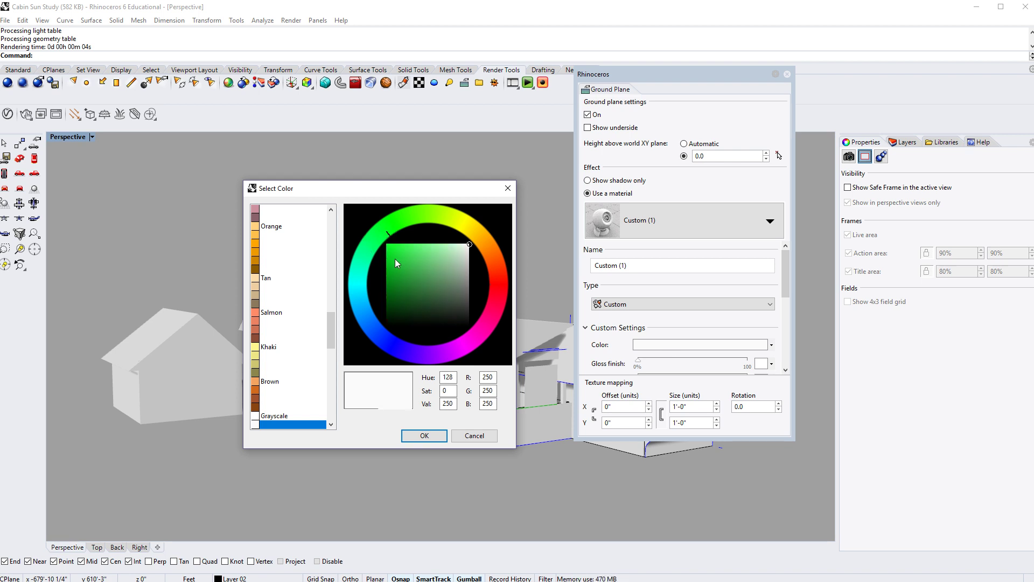
{"action": "left_click", "coordinate": [389, 231]}
{"action": "mouse_move", "coordinate": [470, 246]}
{"action": "left_mouse_down"}
{"action": "mouse_move", "coordinate": [433, 250]}
{"action": "mouse_move", "coordinate": [433, 281]}
{"action": "mouse_move", "coordinate": [428, 256]}
{"action": "mouse_move", "coordinate": [441, 247]}
{"action": "mouse_move", "coordinate": [457, 268]}
{"action": "left_mouse_up"}
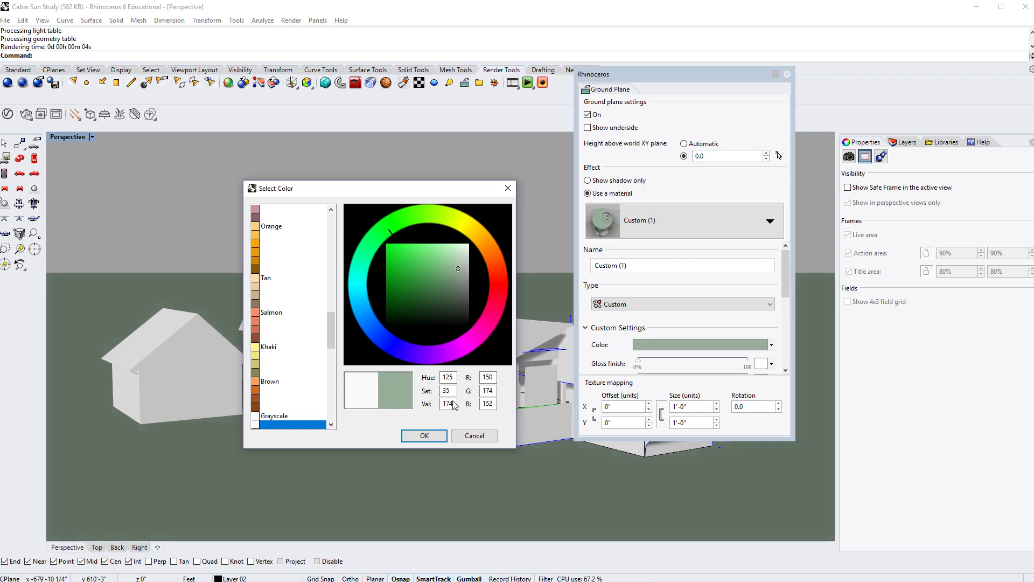
{"action": "left_click", "coordinate": [438, 443]}
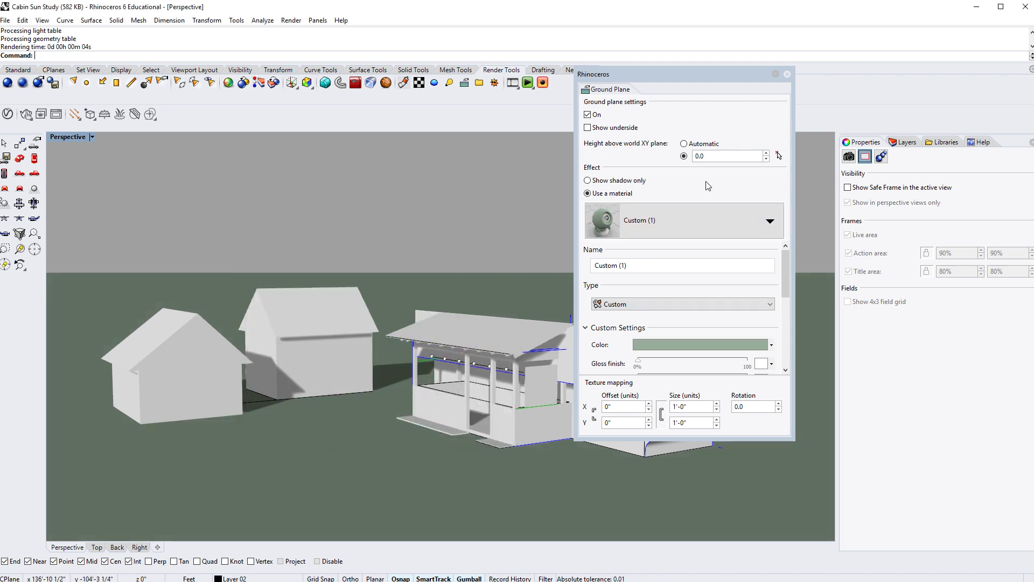
Step: Close the Ground Plane panel, zoom and rotate the view, then render and close the render window
{"action": "left_click", "coordinate": [786, 74]}
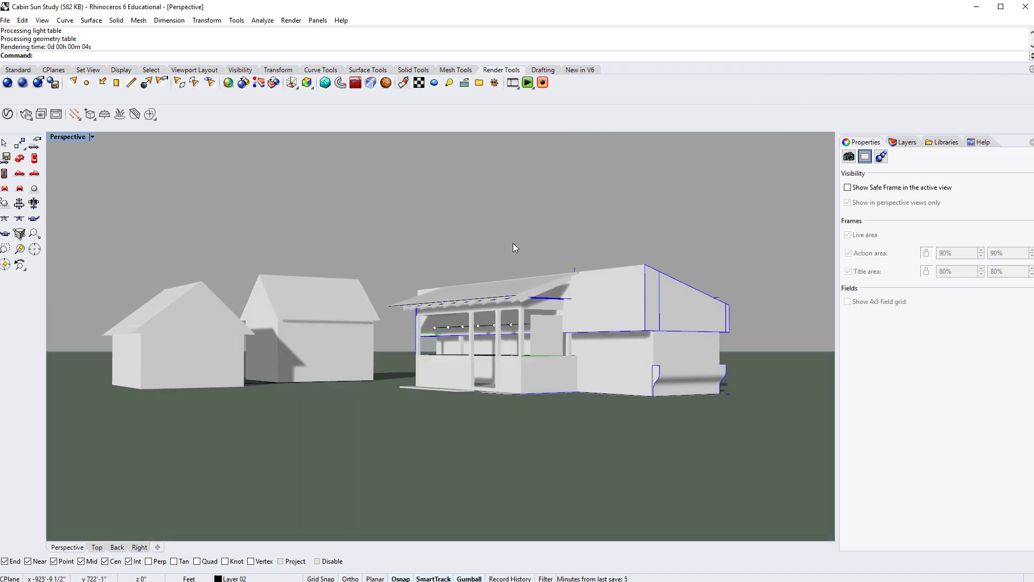
{"action": "scroll", "coordinate": [480, 254], "scroll_direction": "up", "scroll_amount": 2}
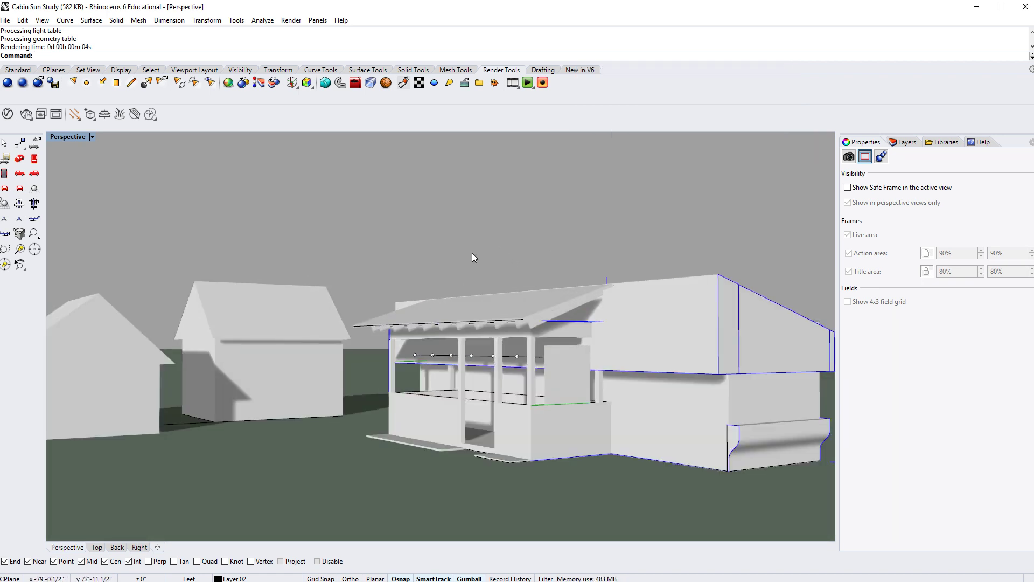
{"action": "key", "text": "Left"}
{"action": "key", "text": "Left"}
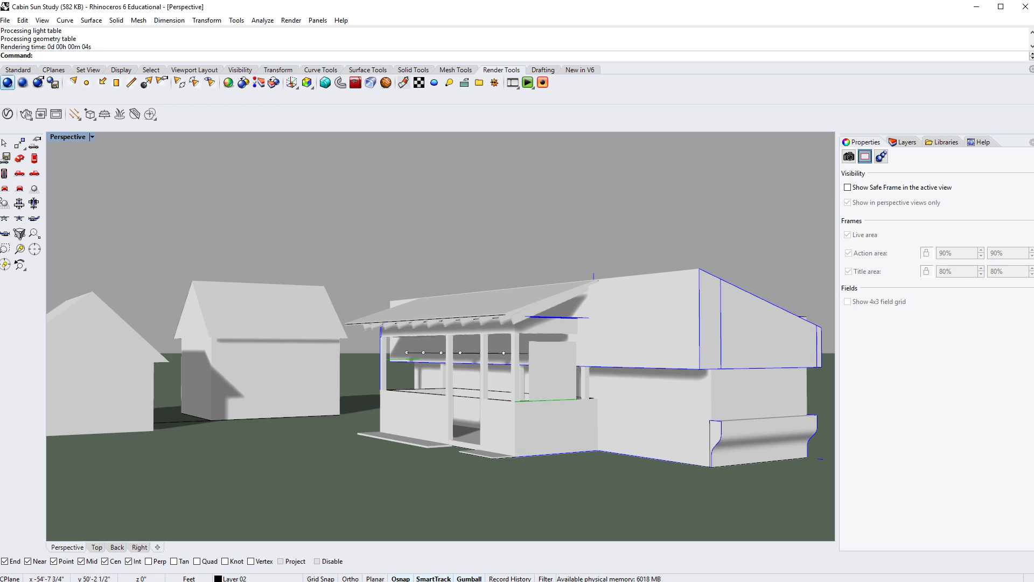
{"action": "left_click", "coordinate": [7, 83]}
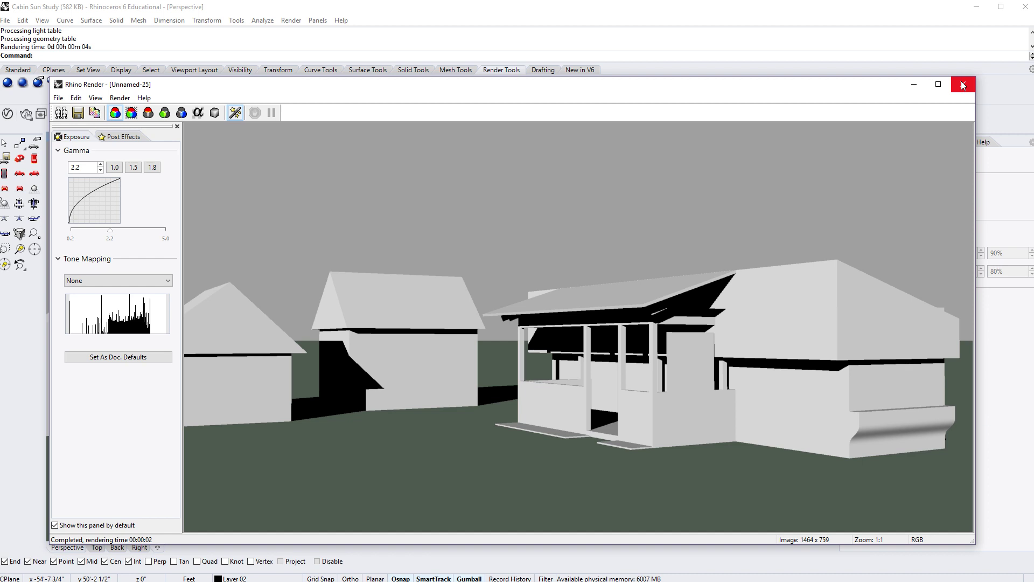
{"action": "left_click", "coordinate": [961, 82]}
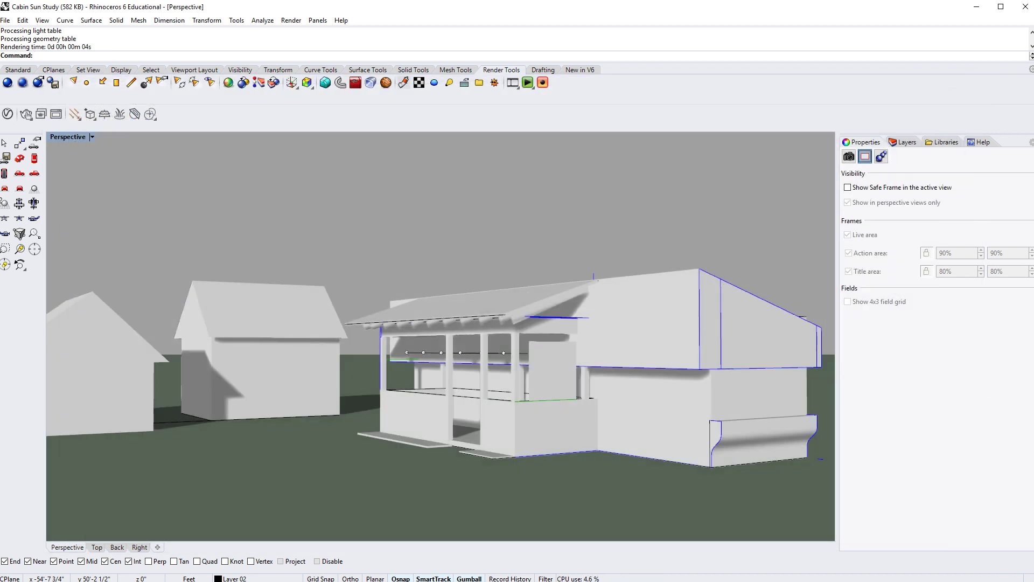